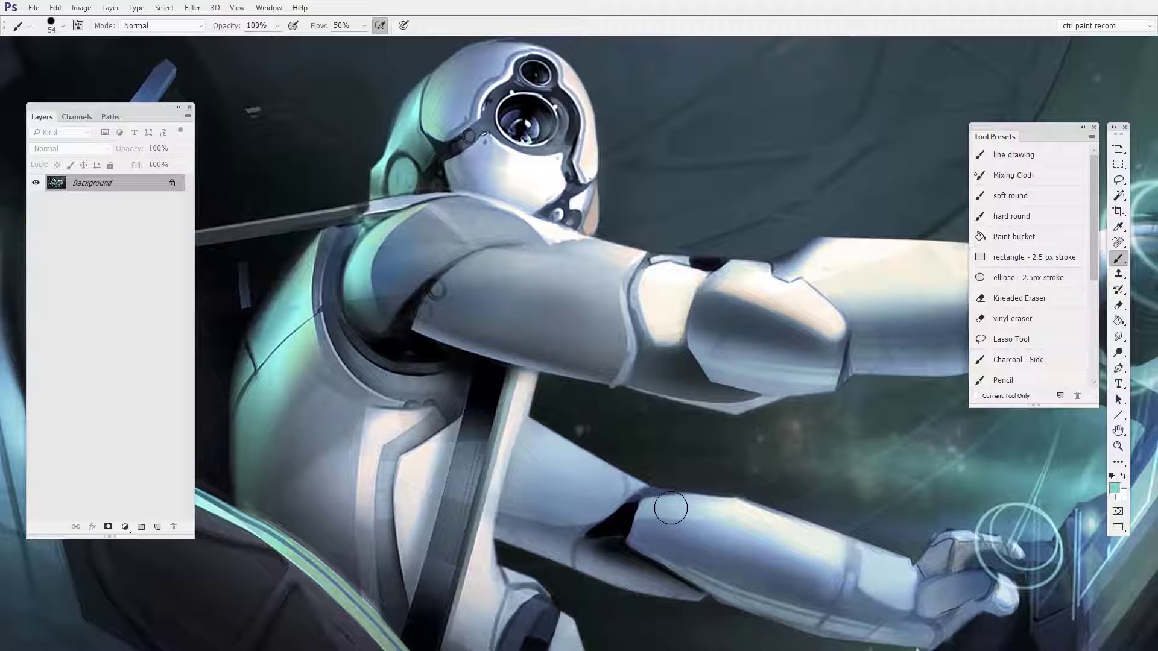
On a new layer, paint black shading strokes across the robot's teal arm.
mouse_move(668, 334)
mouse_down()
mouse_move(707, 419)
mouse_move(650, 327)
mouse_move(525, 404)
mouse_up()
key(ctrl+shift+alt+n)
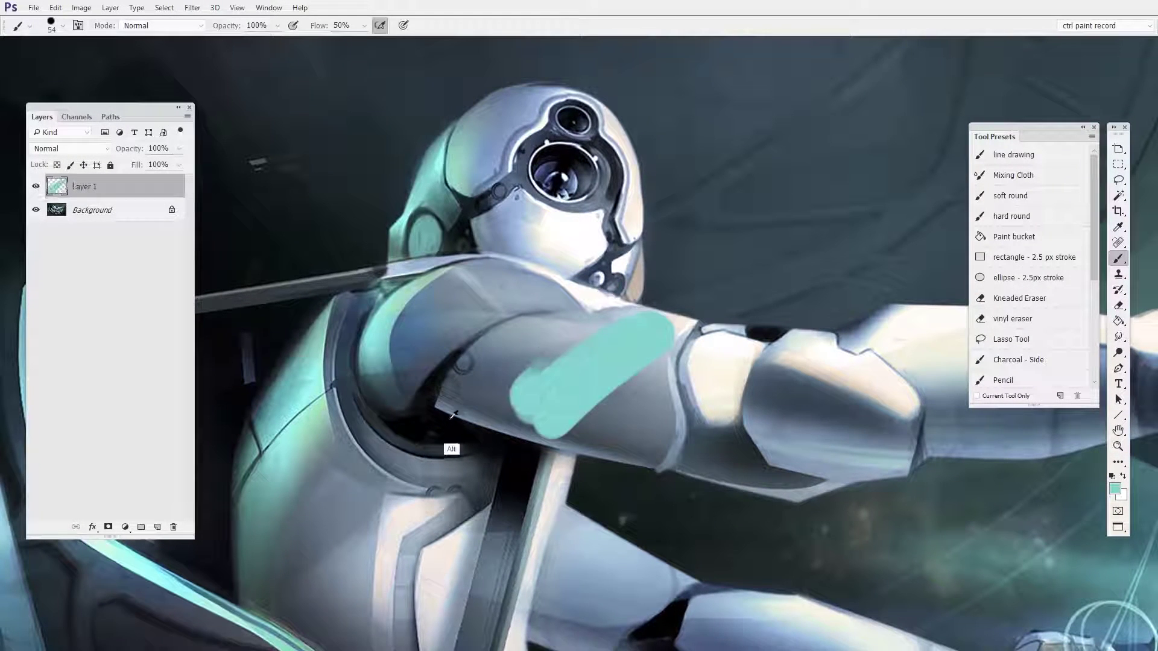
alt+click(454, 415)
drag(610, 314, 483, 398)
mouse_move(645, 305)
mouse_down()
mouse_move(507, 417)
mouse_move(531, 447)
mouse_move(519, 435)
mouse_up()
Paint a thick dark arm stroke on another new layer, erase its tip, and add empty Layer 3.
key(e)
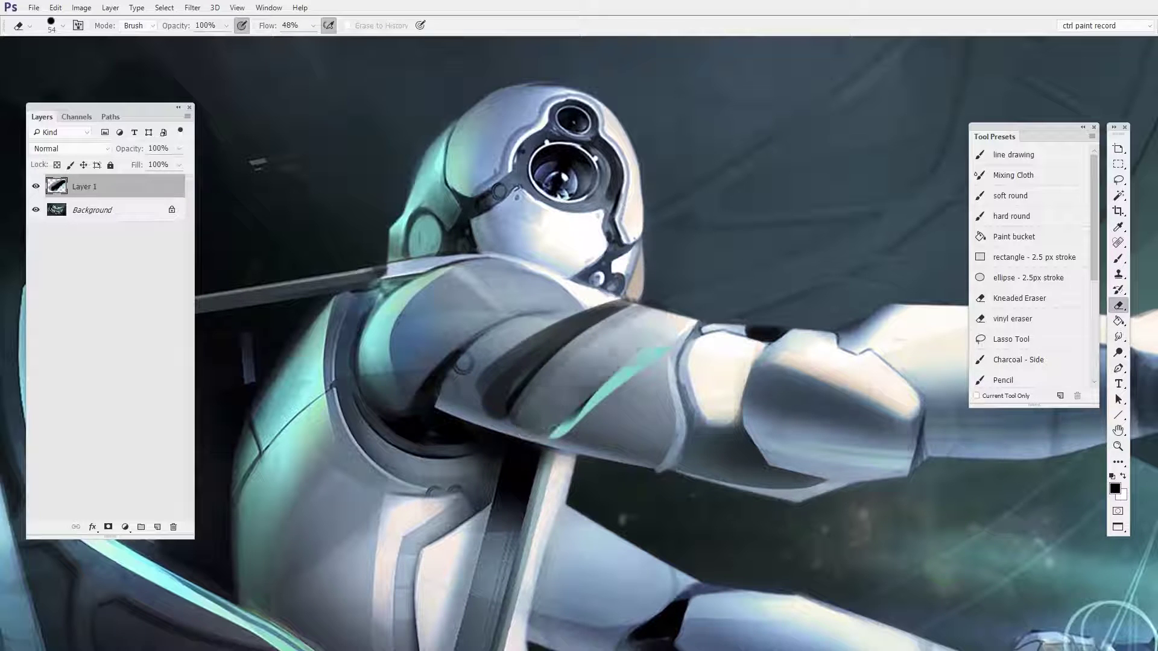
ctrl+click(639, 386)
key(ctrl+shift+alt+n)
key(b)
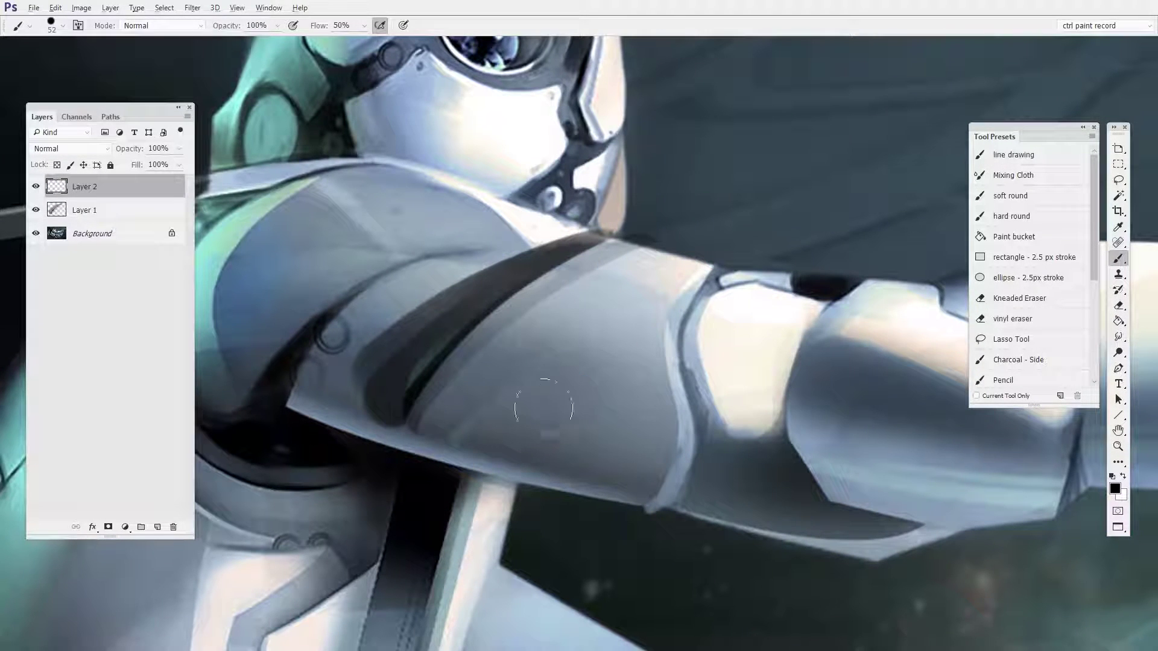
mouse_move(460, 344)
mouse_down()
mouse_move(517, 453)
mouse_move(447, 362)
mouse_move(473, 341)
mouse_move(452, 336)
mouse_up()
key(e)
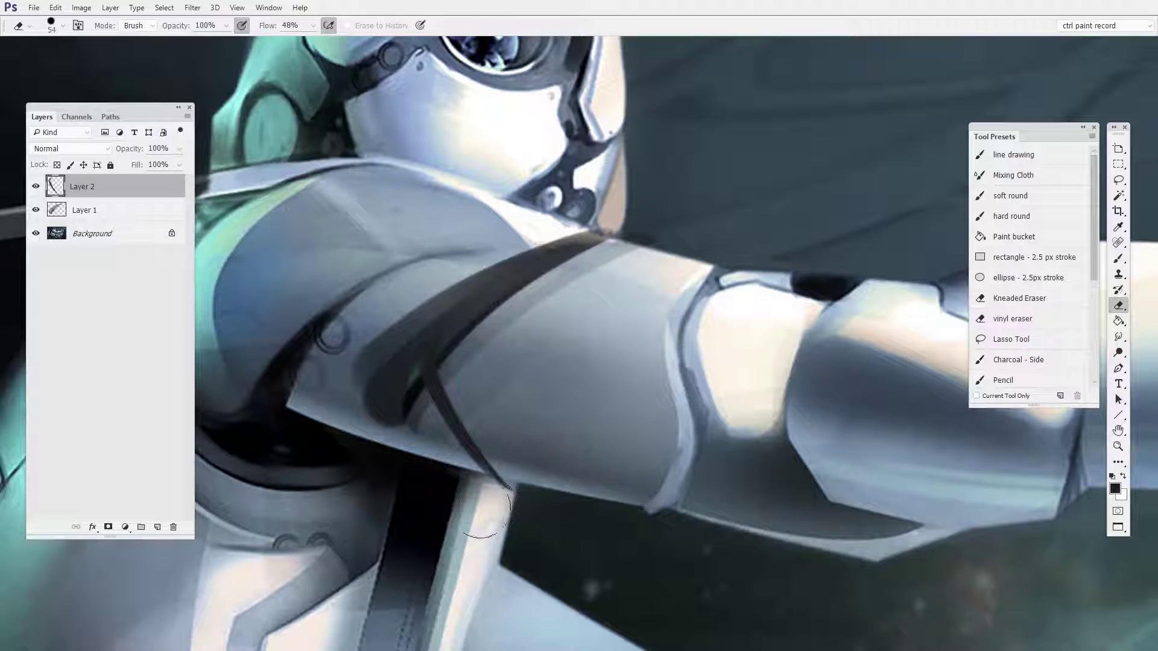
drag(487, 513, 501, 479)
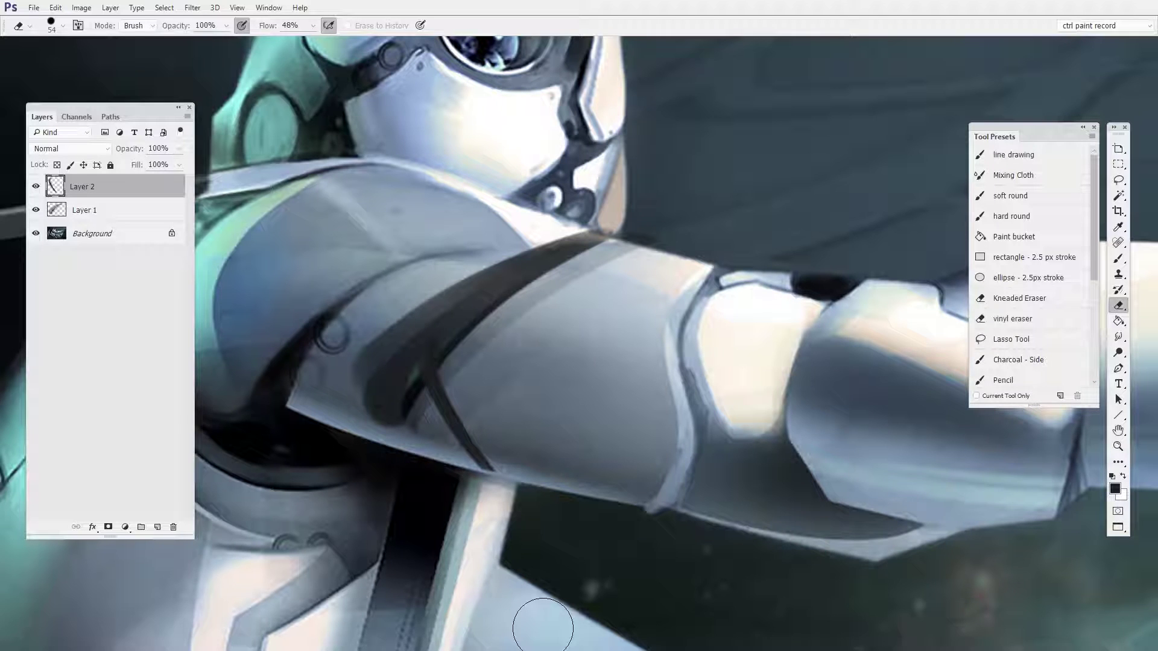
click(157, 527)
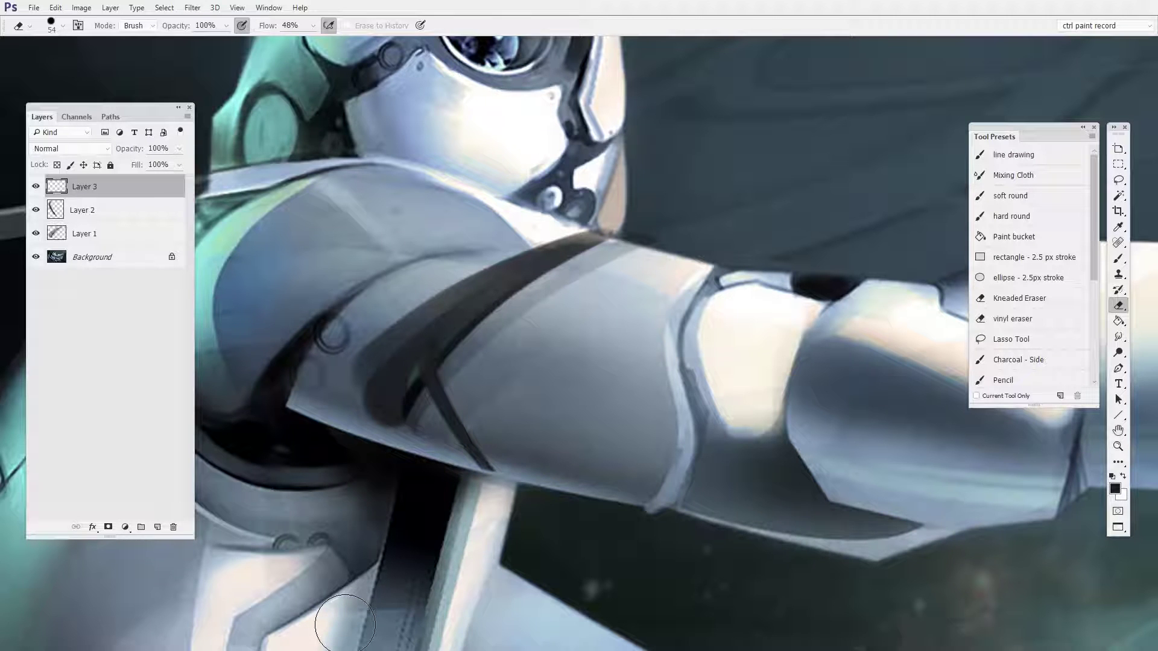
Create Layer 4 through the New Layer dialog, then cancel a second new-layer request.
key(ctrl+shift+n)
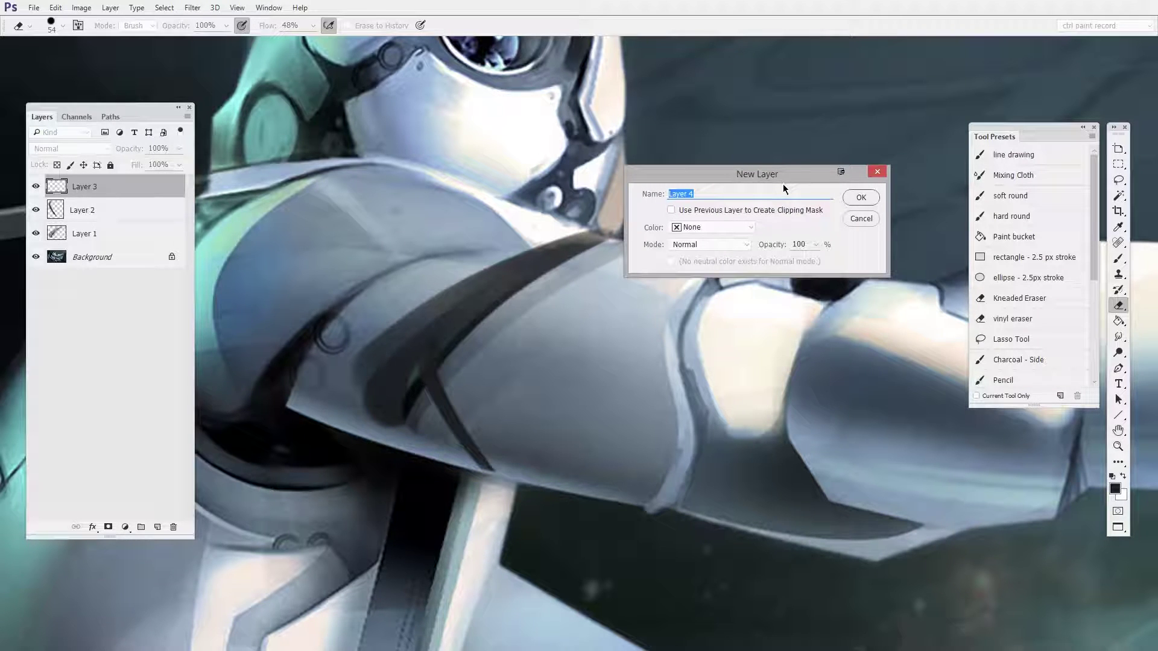
drag(784, 180, 778, 183)
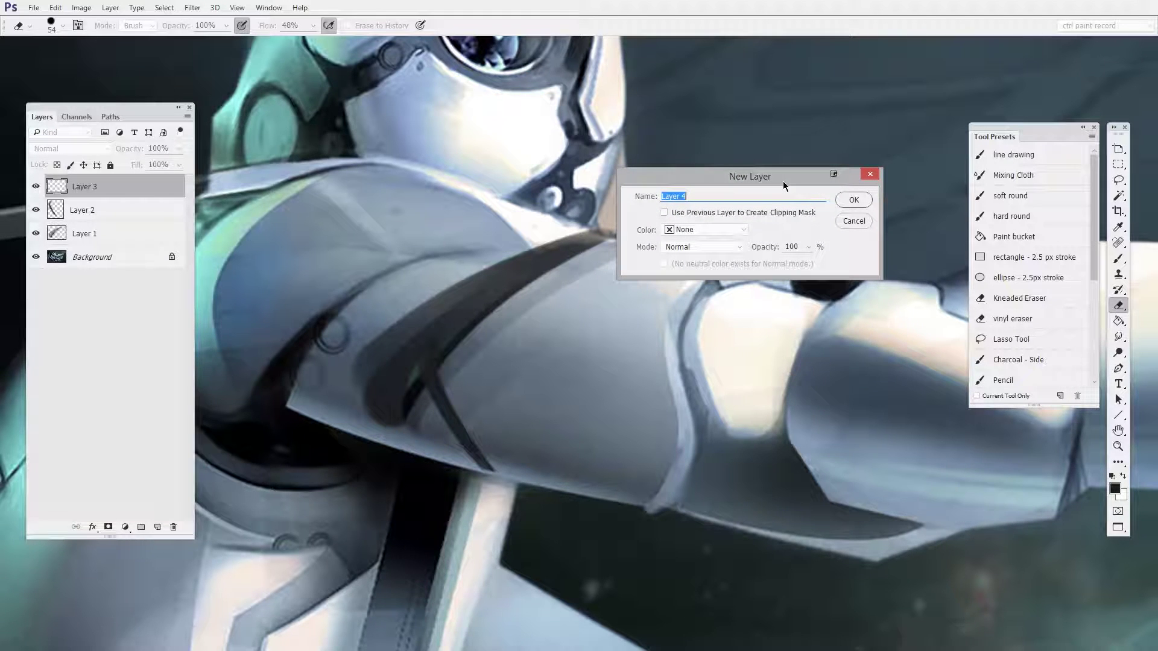
click(851, 202)
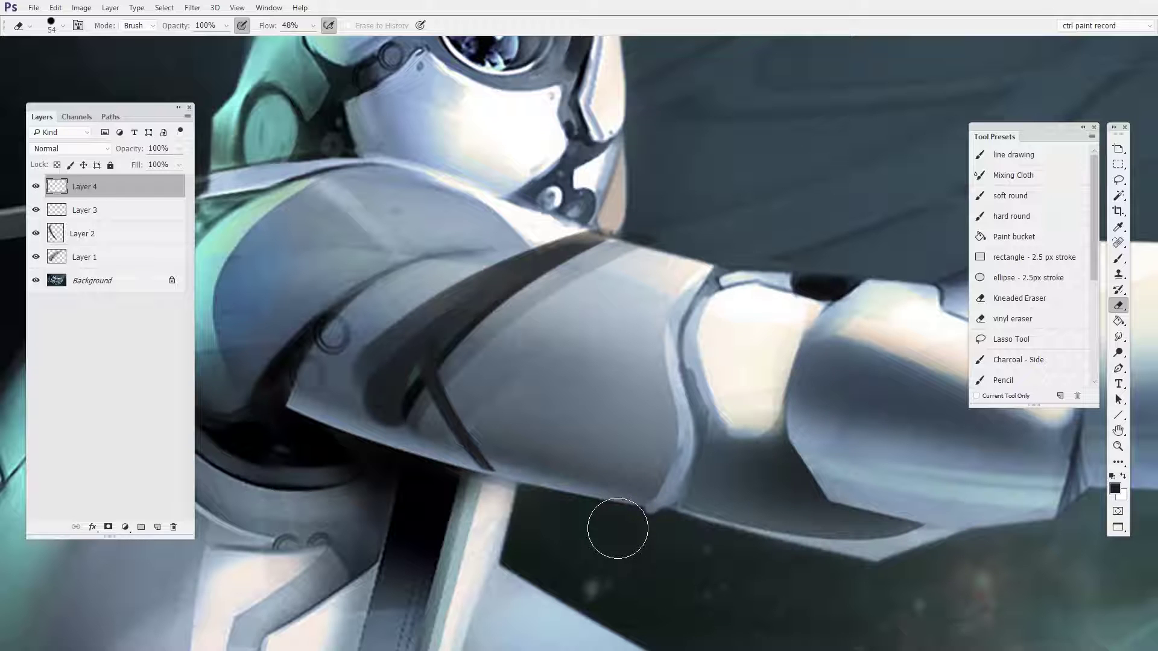
key(ctrl+shift+n)
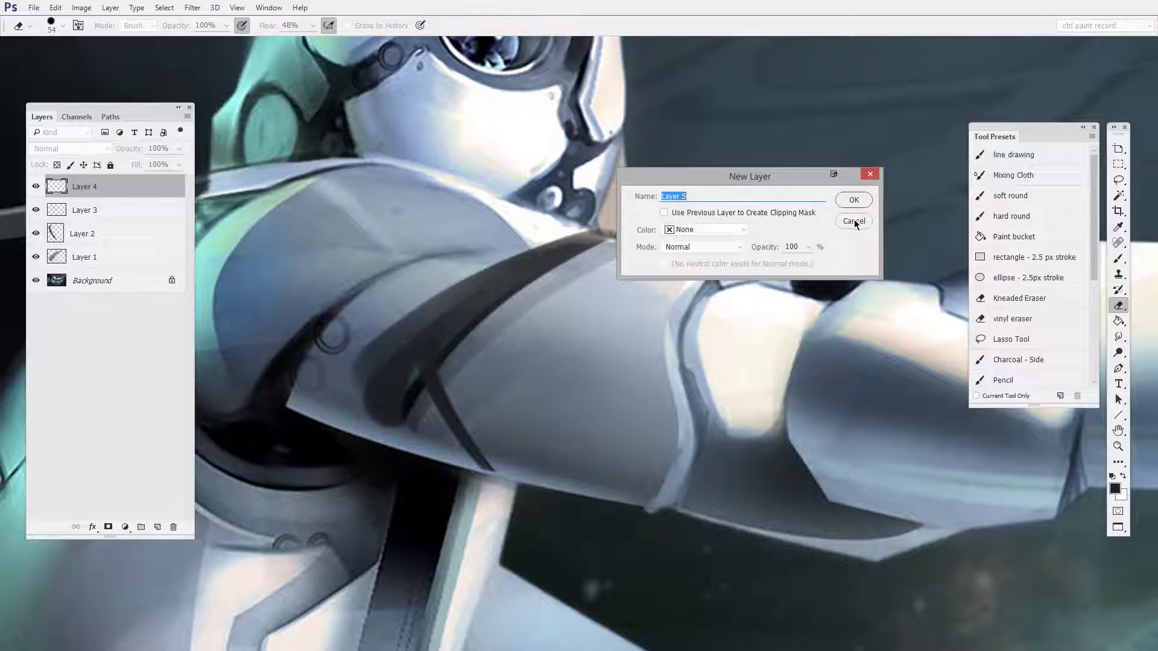
click(854, 222)
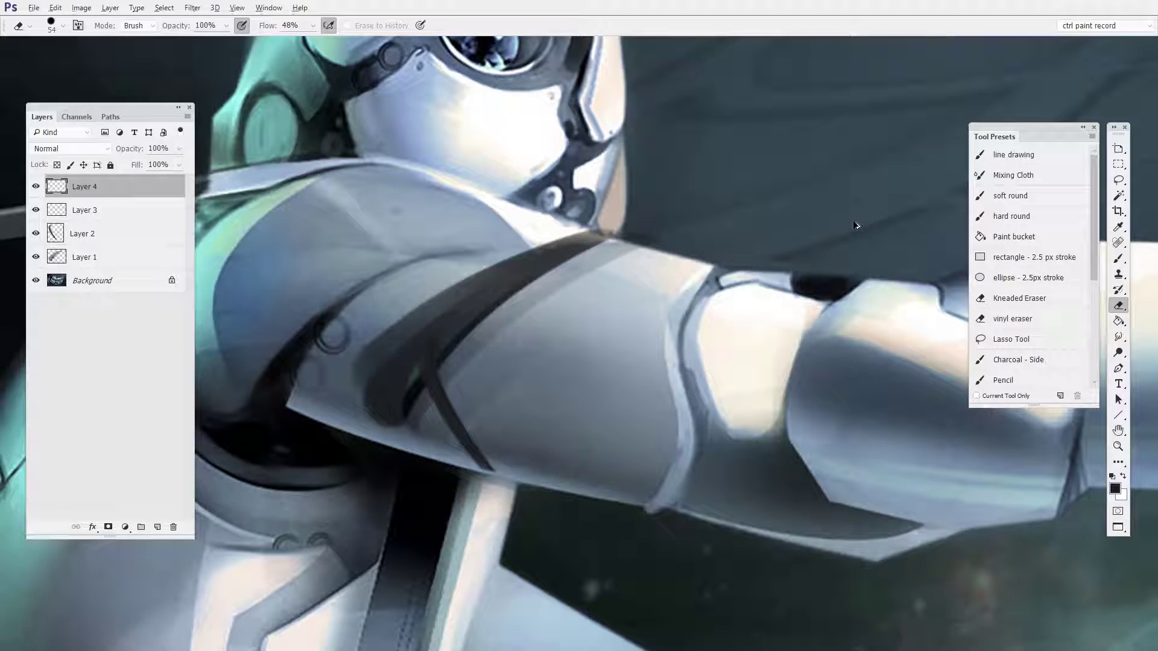
Add empty Layers 5 through 11 with Ctrl+Shift+Alt+N, skipping the New Layer dialog.
key(ctrl+alt+shift+n)
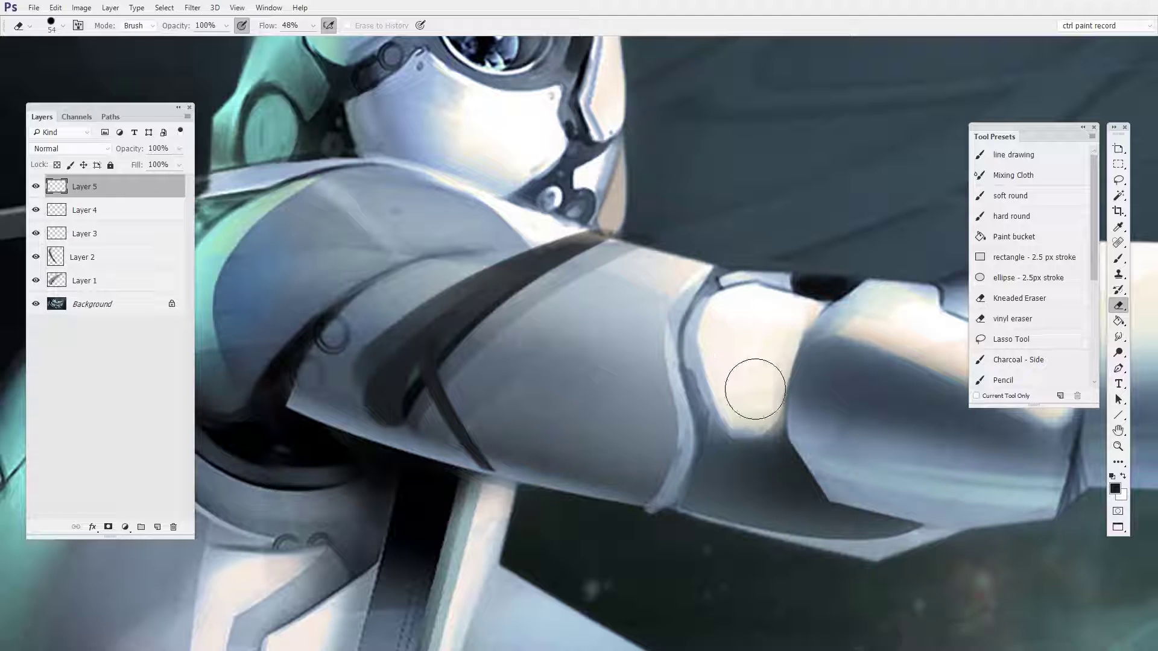
key(ctrl+alt+shift+n)
key(ctrl+alt+shift+n)
key(ctrl+alt+shift+n)
key(ctrl+alt+shift+n)
key(ctrl+alt+shift+n)
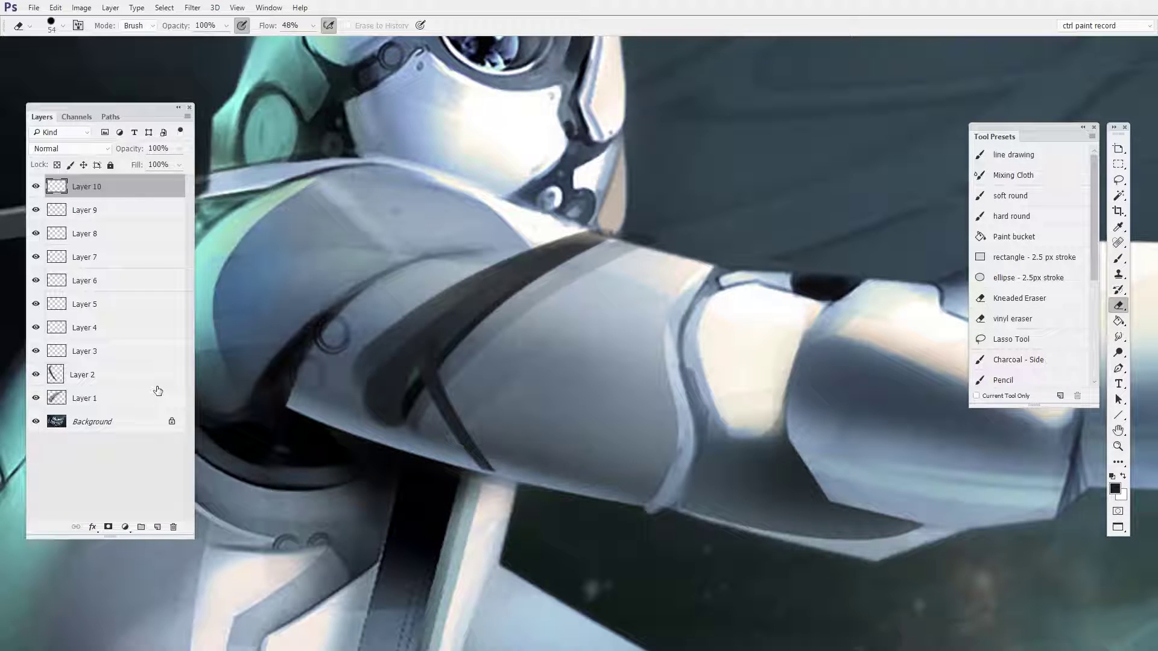
key(ctrl+shift+alt+n)
In the Actions panel, record 'new layer no box' in Set 2 with a single Make layer step.
click(268, 8)
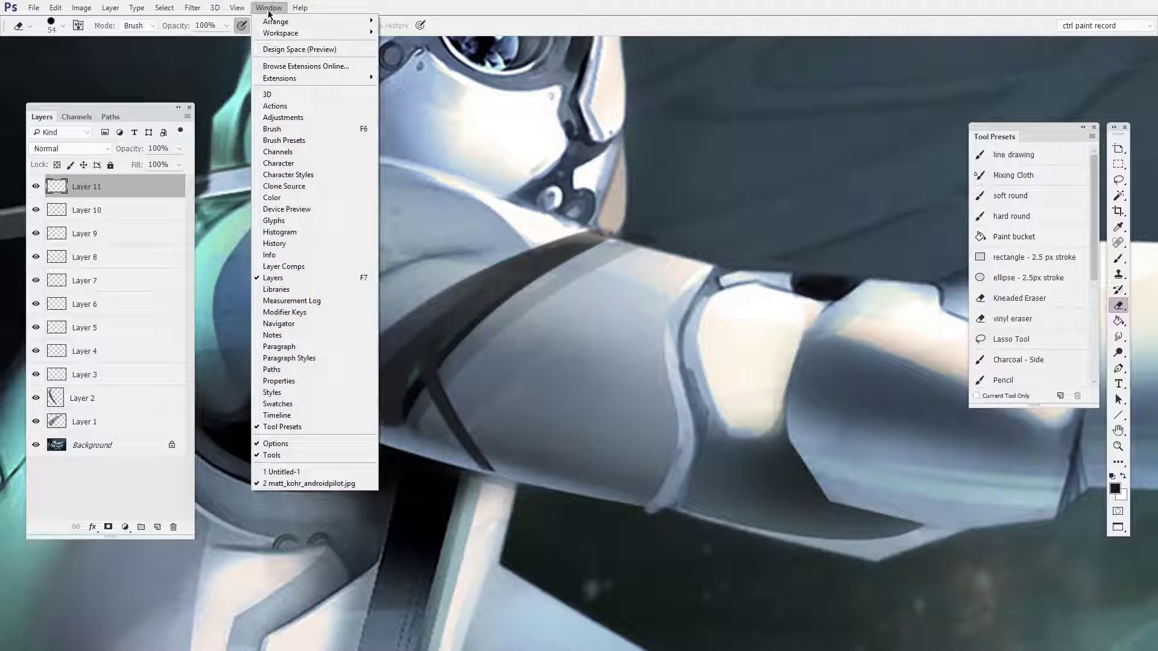
click(316, 106)
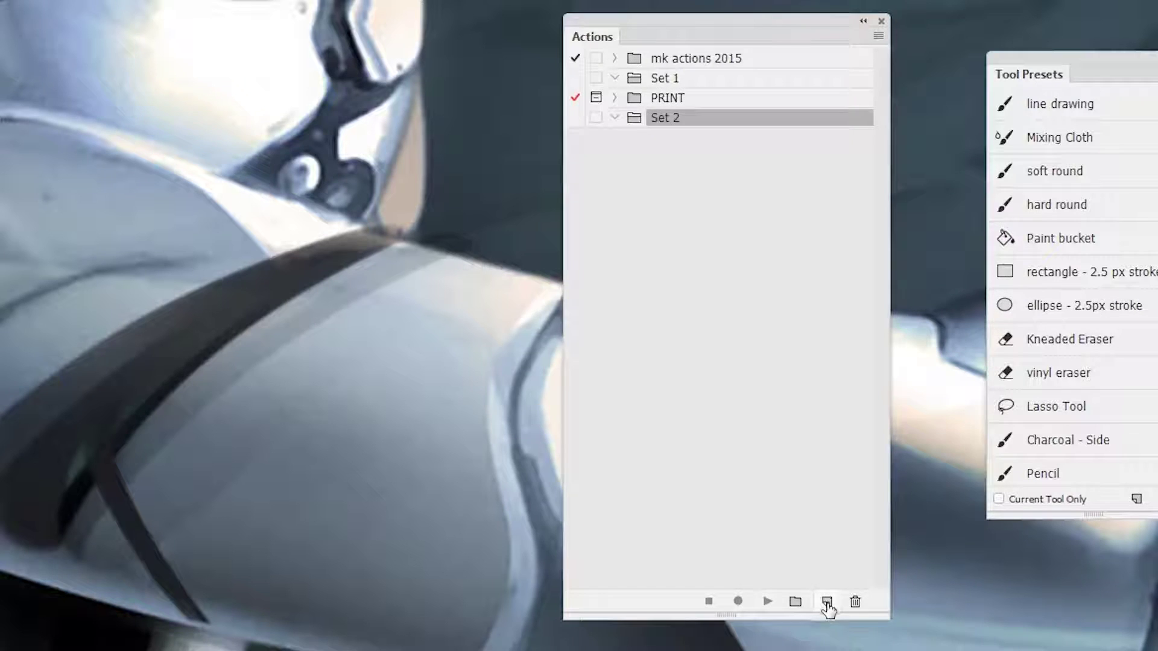
click(827, 602)
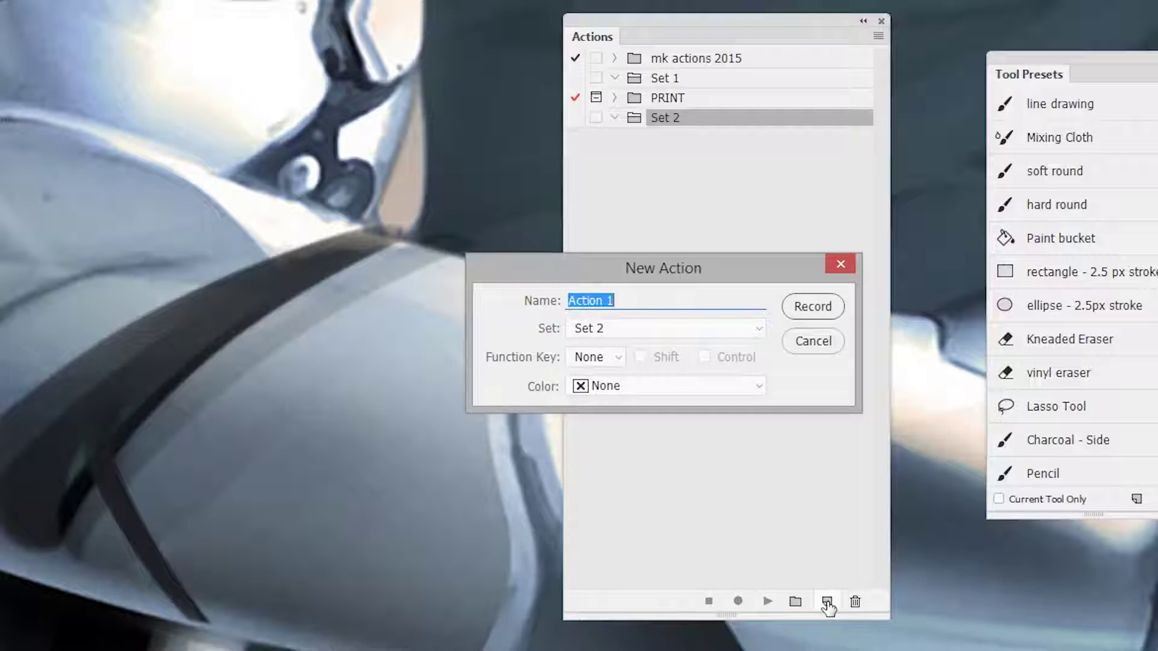
text(new layer no )
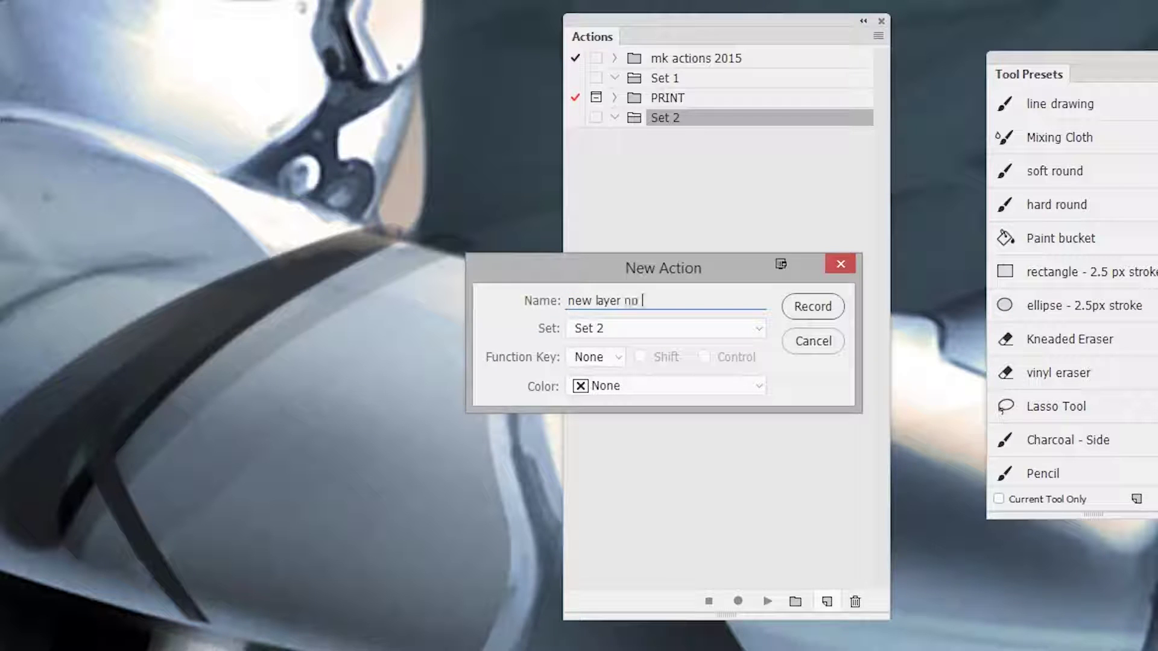
text(box)
click(824, 305)
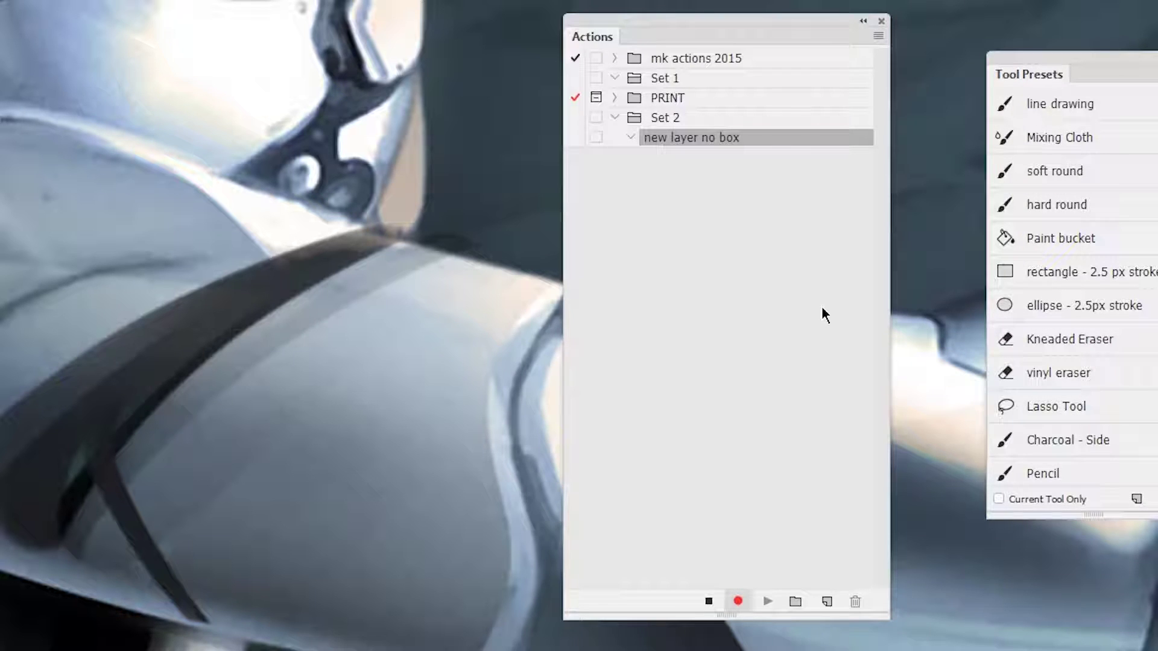
key(ctrl+shift+alt+n)
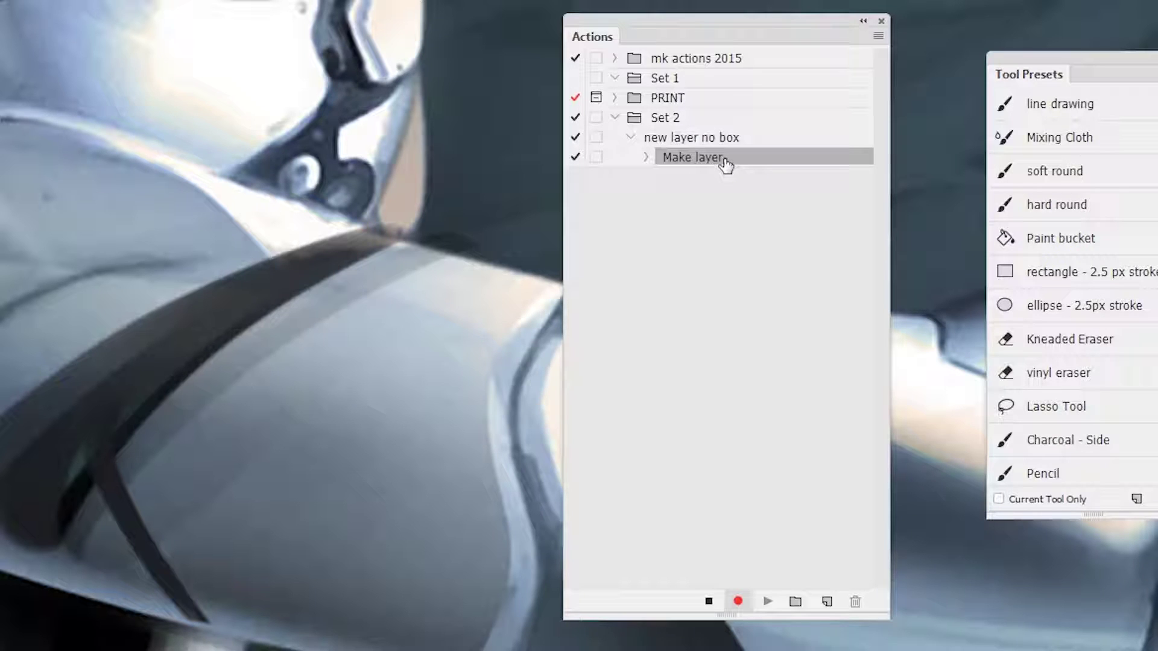
click(709, 601)
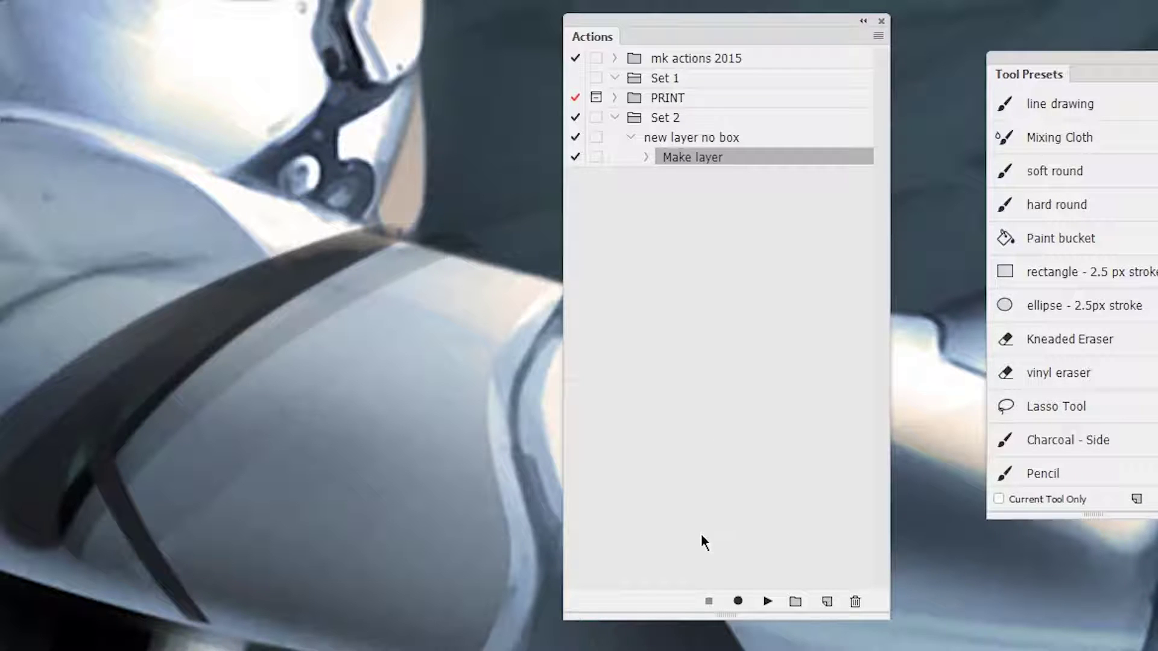
click(718, 139)
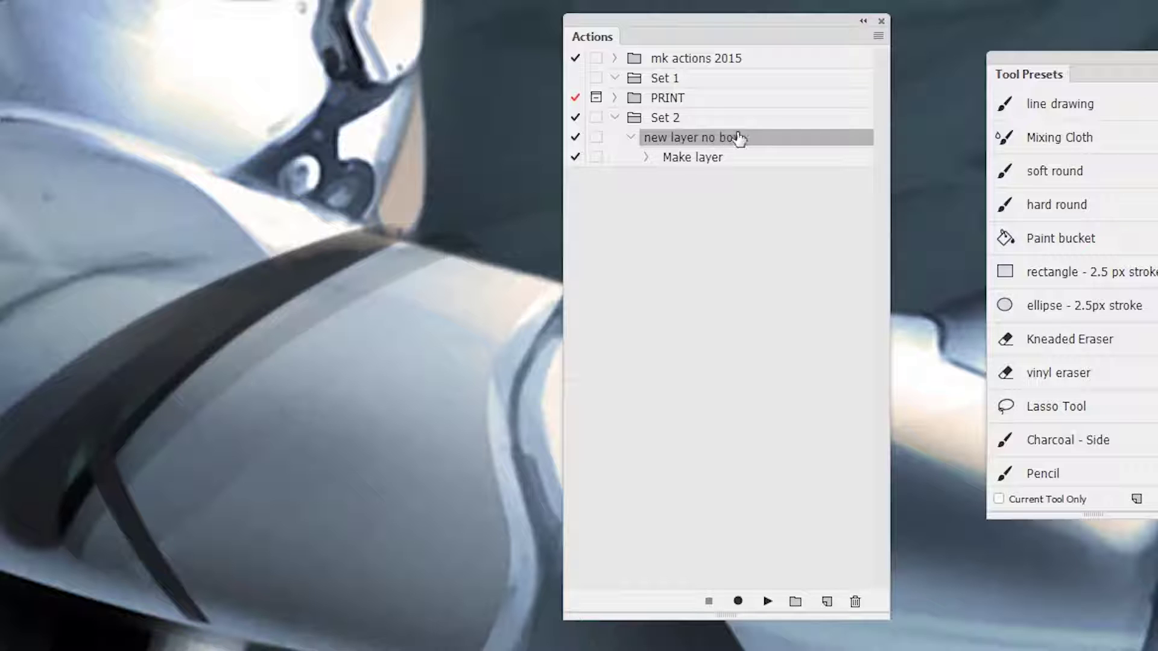
Assign function key F2 to the 'new layer no box' action, then close the Actions panel.
click(878, 36)
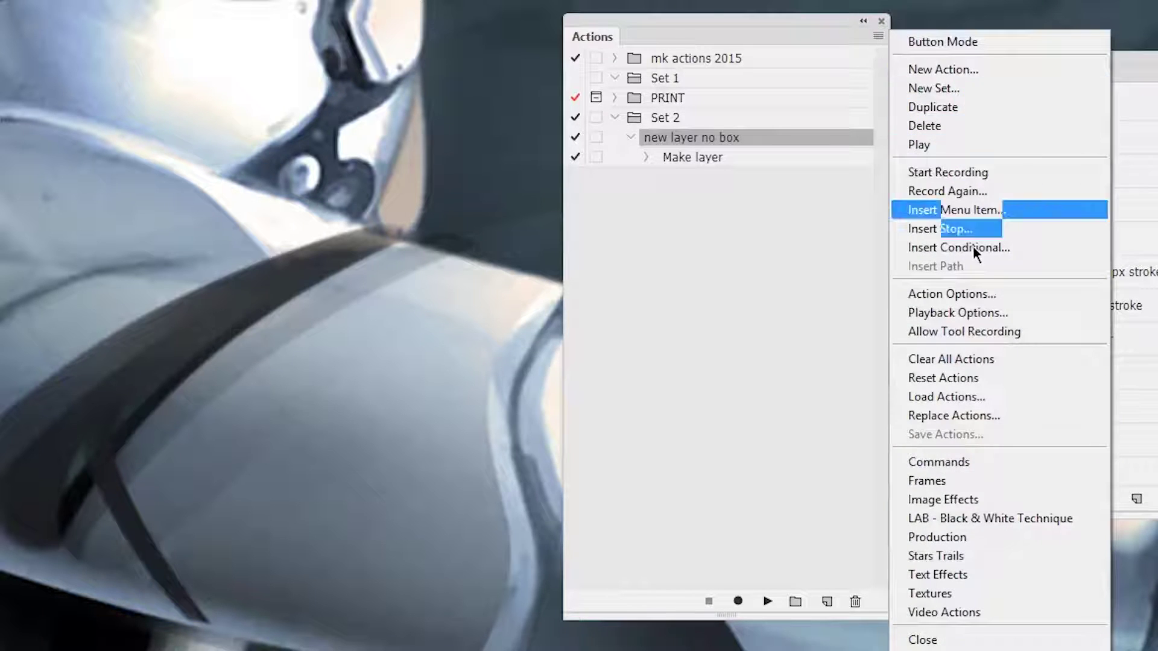
click(991, 296)
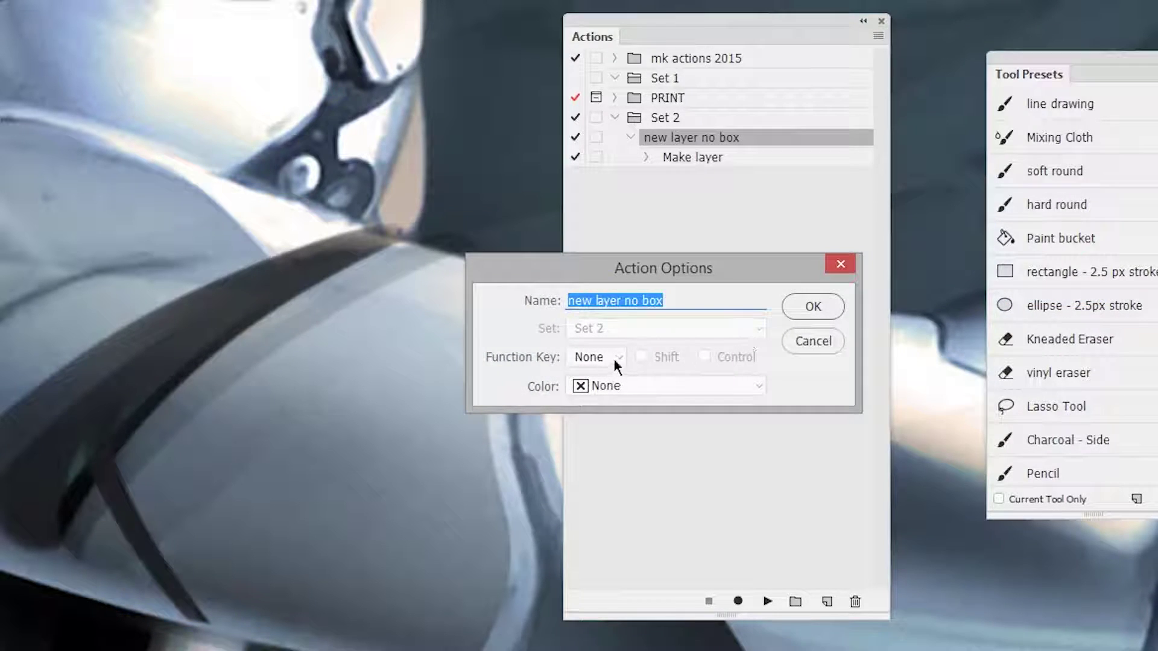
click(614, 357)
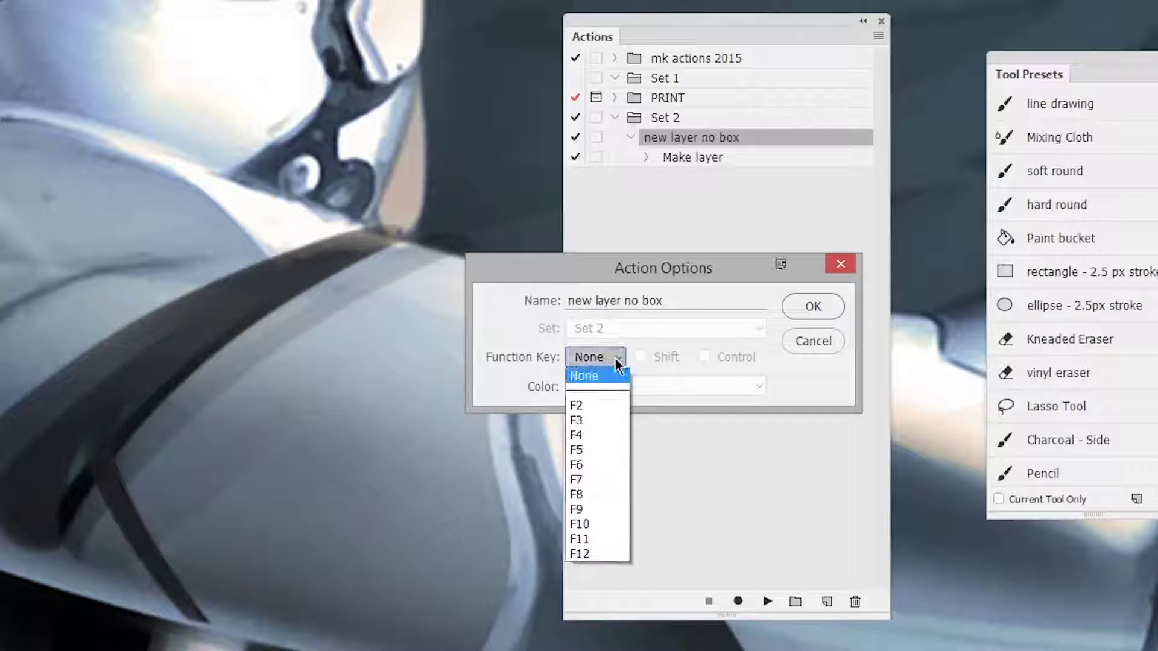
click(599, 406)
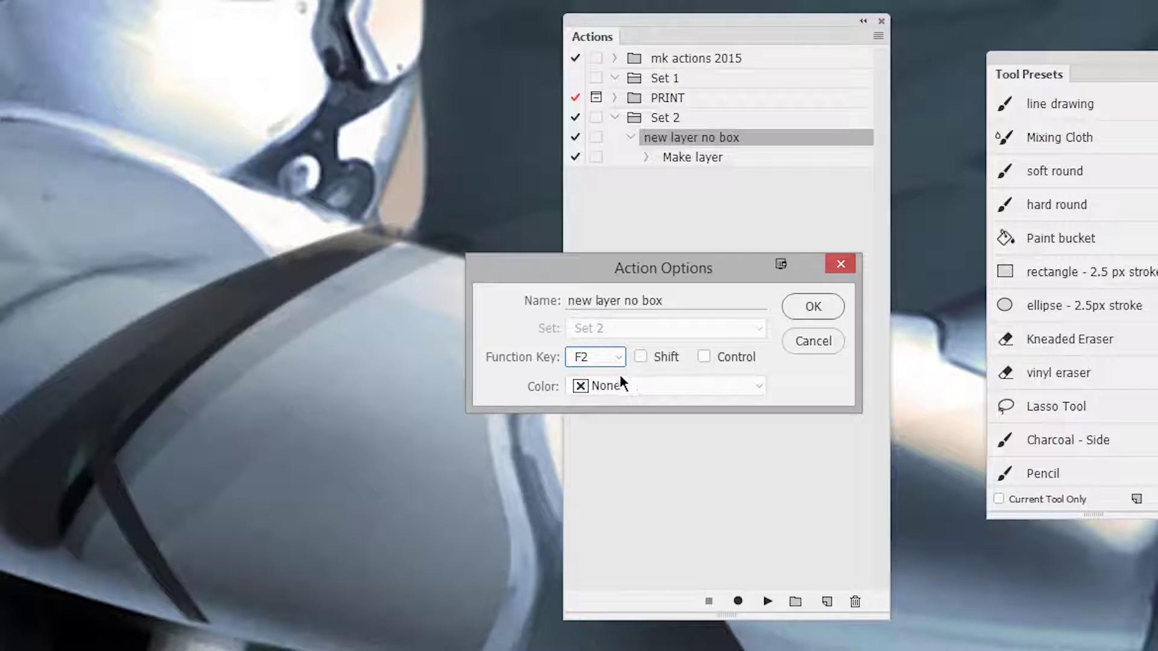
click(818, 308)
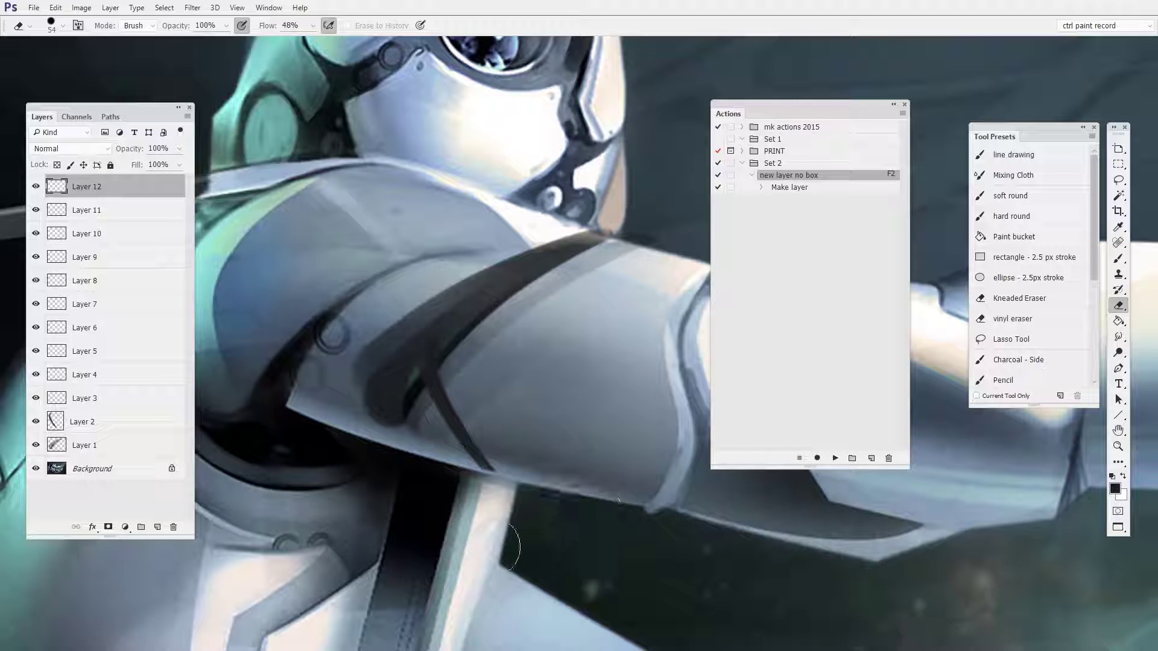
click(905, 104)
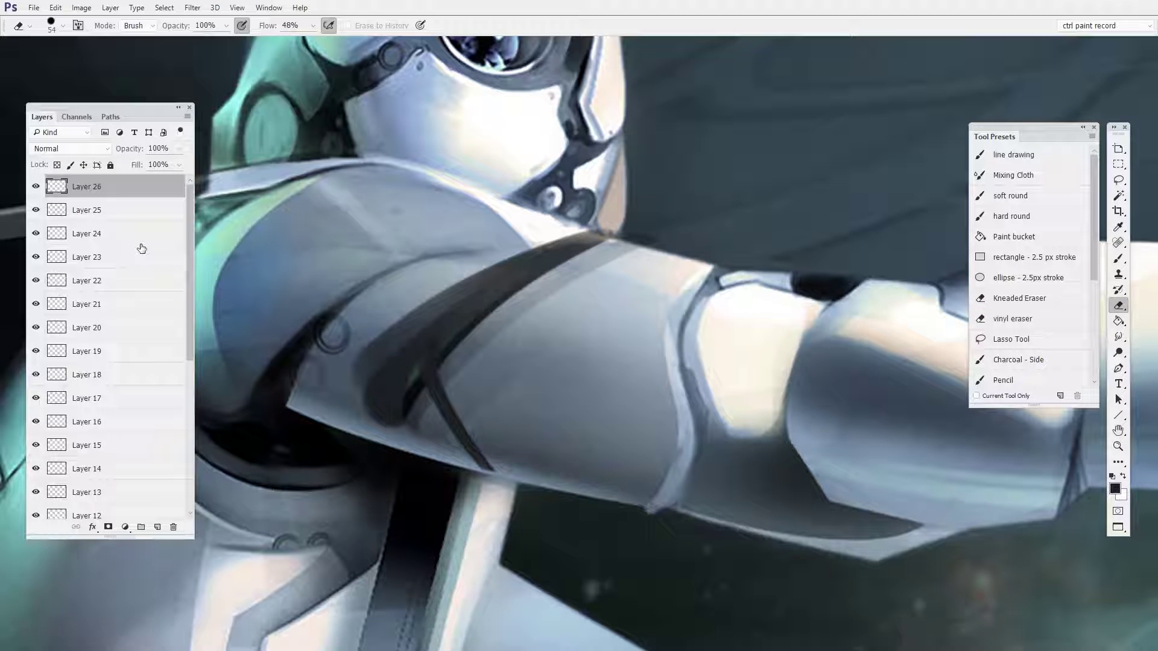
Run the new-layer action to add empty Layer 27 at the top of the stack.
key(ctrl+shift+alt+n)
scroll(640, 357, down, 3)
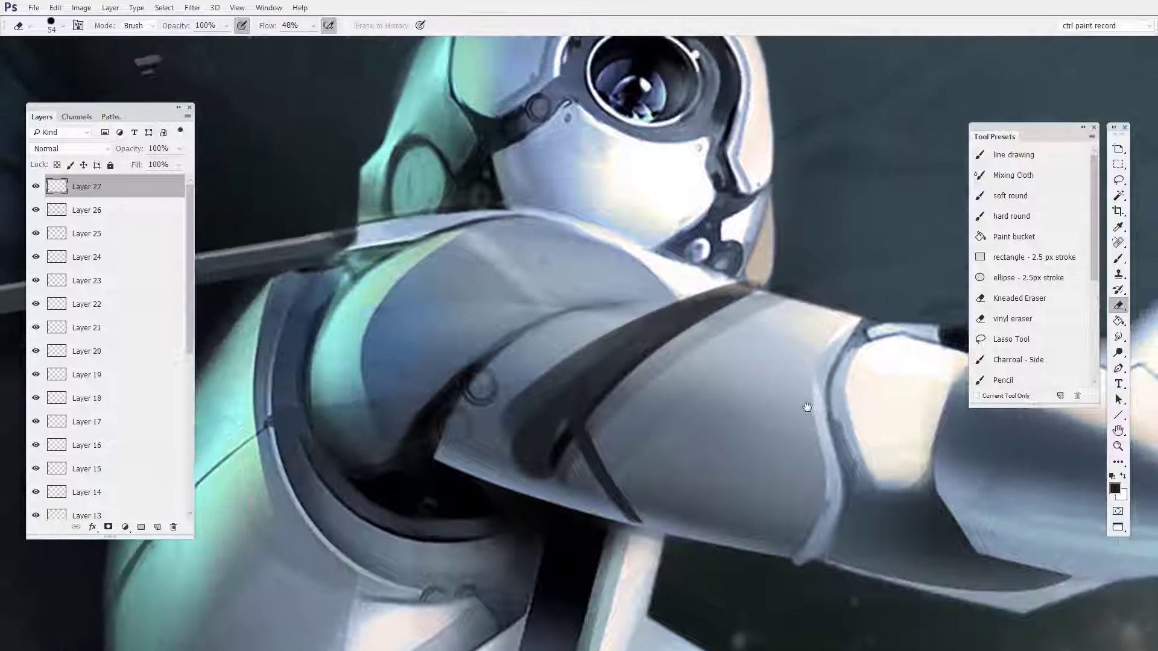
scroll(422, 329, up, 3)
Set Layer 27 to Multiply and brush a sampled light teal glaze over the robot's arm.
click(87, 151)
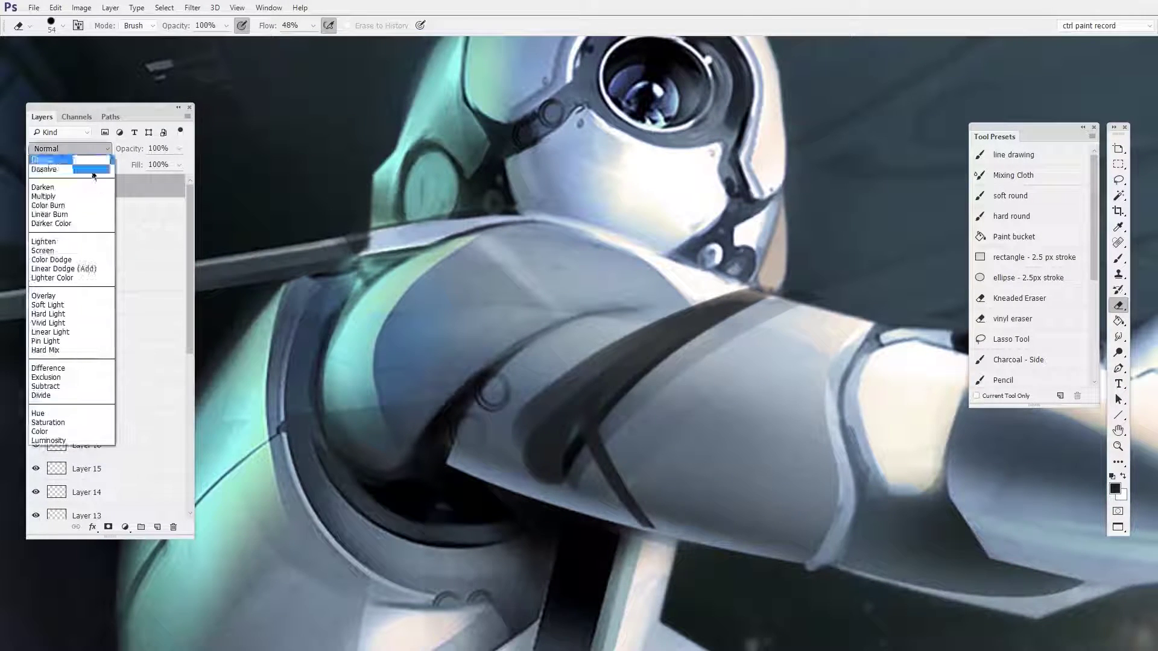
click(86, 197)
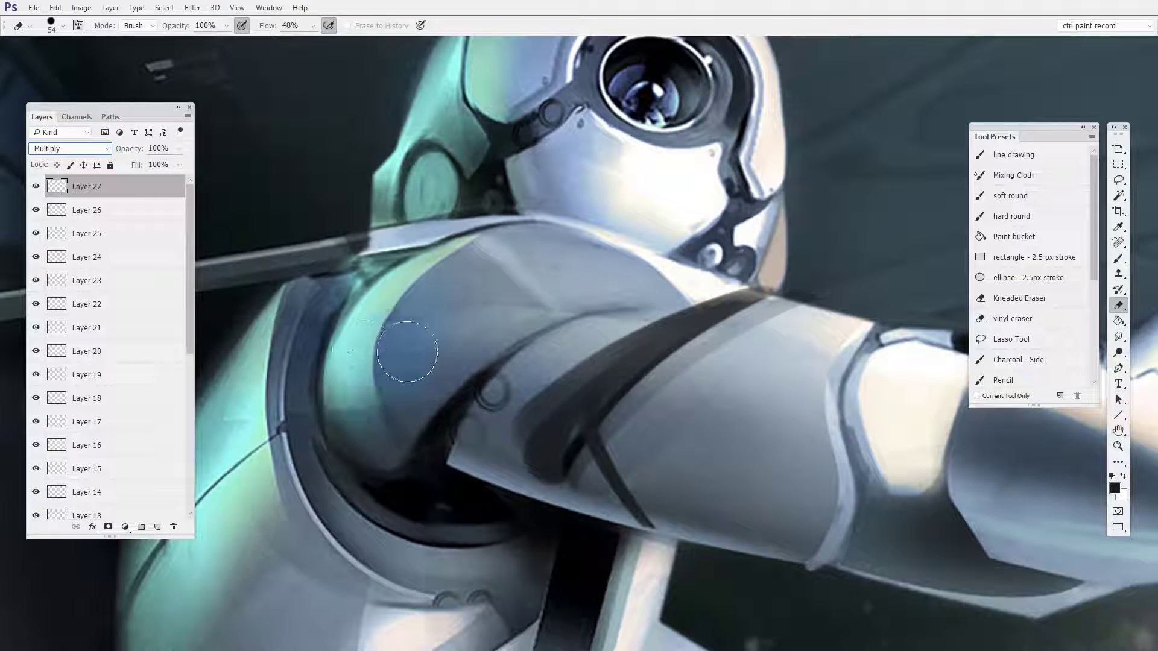
key(b)
alt+click(646, 314)
mouse_move(528, 287)
mouse_down()
mouse_move(634, 374)
mouse_move(875, 519)
mouse_move(700, 474)
mouse_up()
mouse_move(784, 393)
mouse_down()
mouse_move(457, 398)
mouse_move(893, 427)
mouse_move(868, 362)
mouse_up()
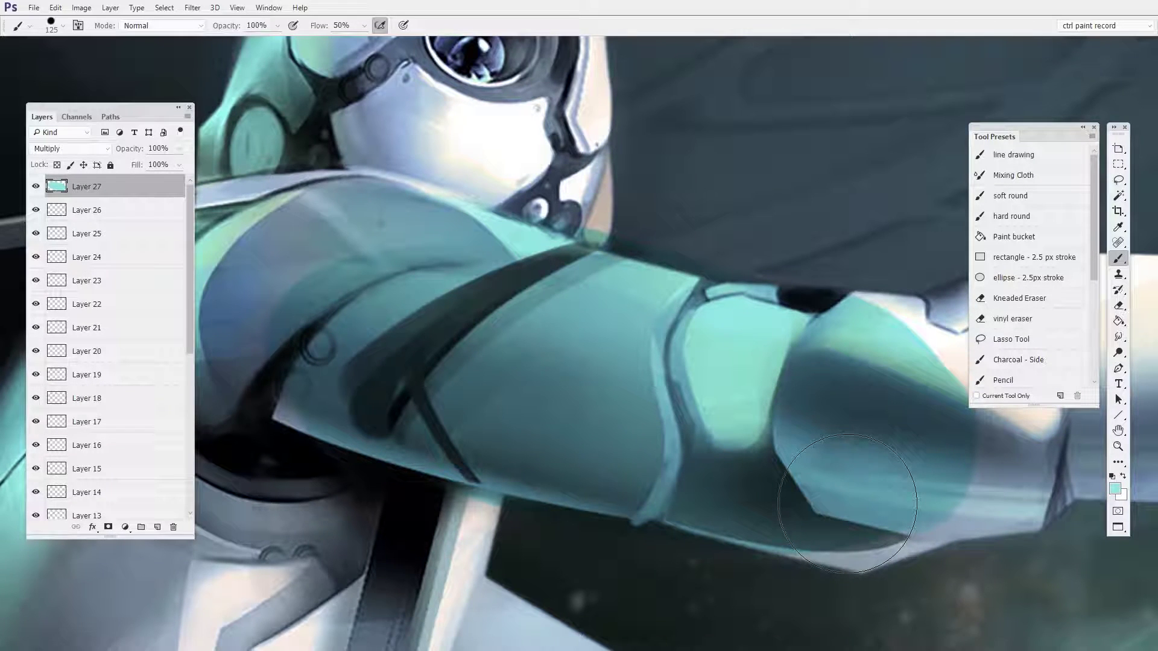